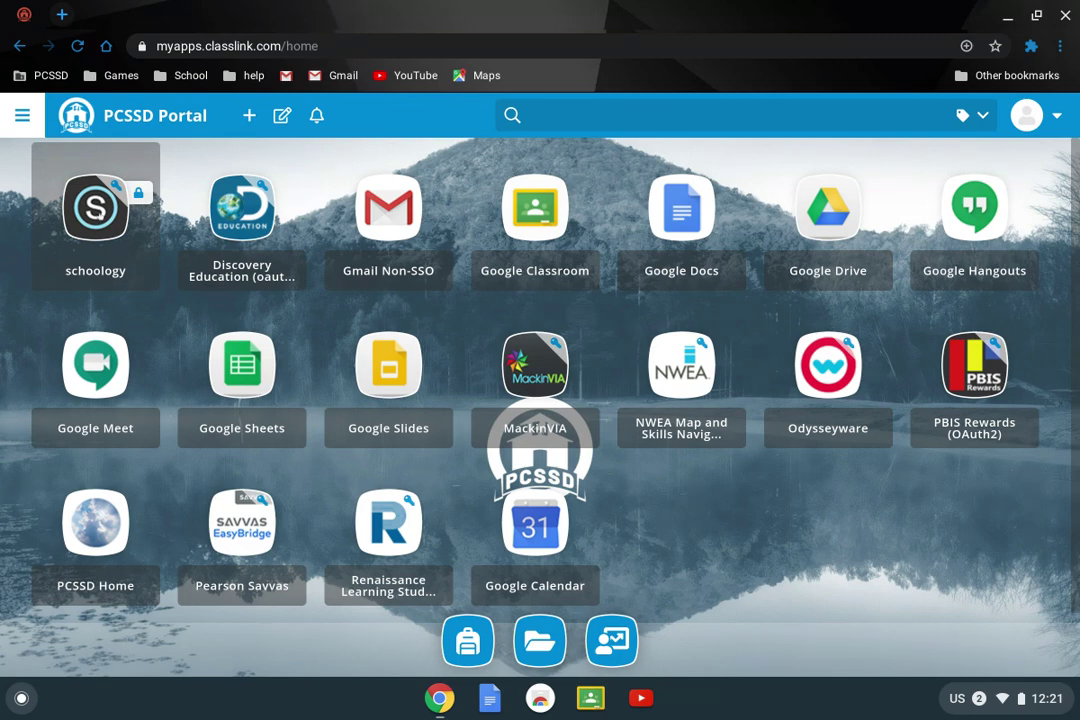
Step: Launch Schoology from the ClassLink portal, browse the course tiles, and open the full My Courses list
left_click(104, 222)
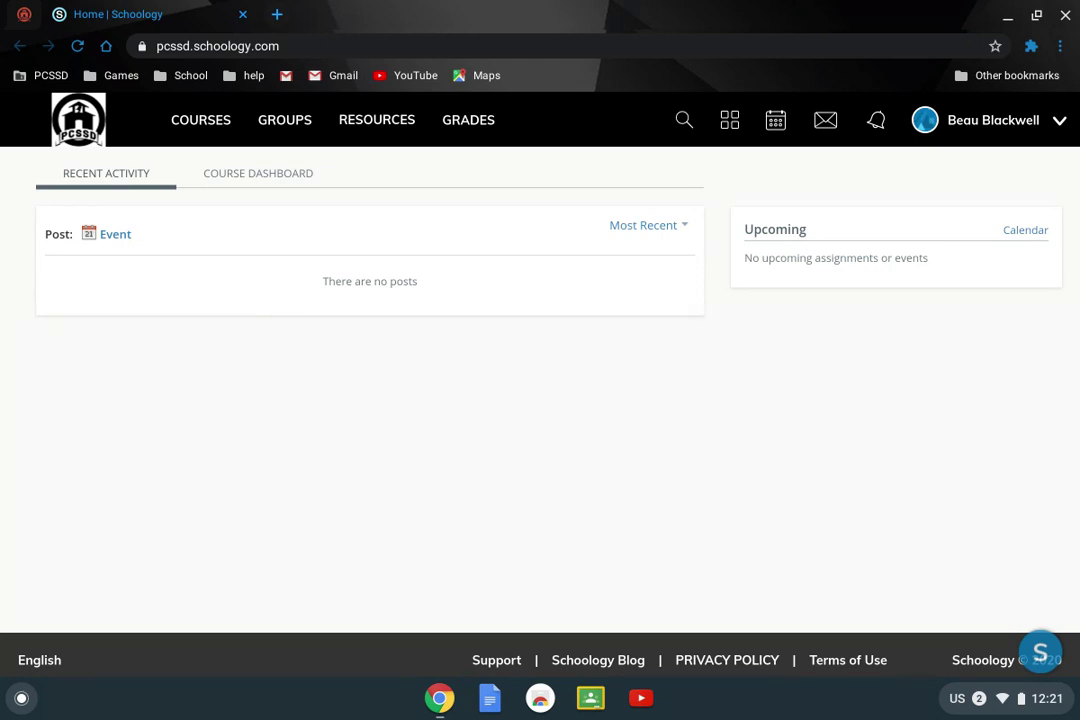
left_click(233, 126)
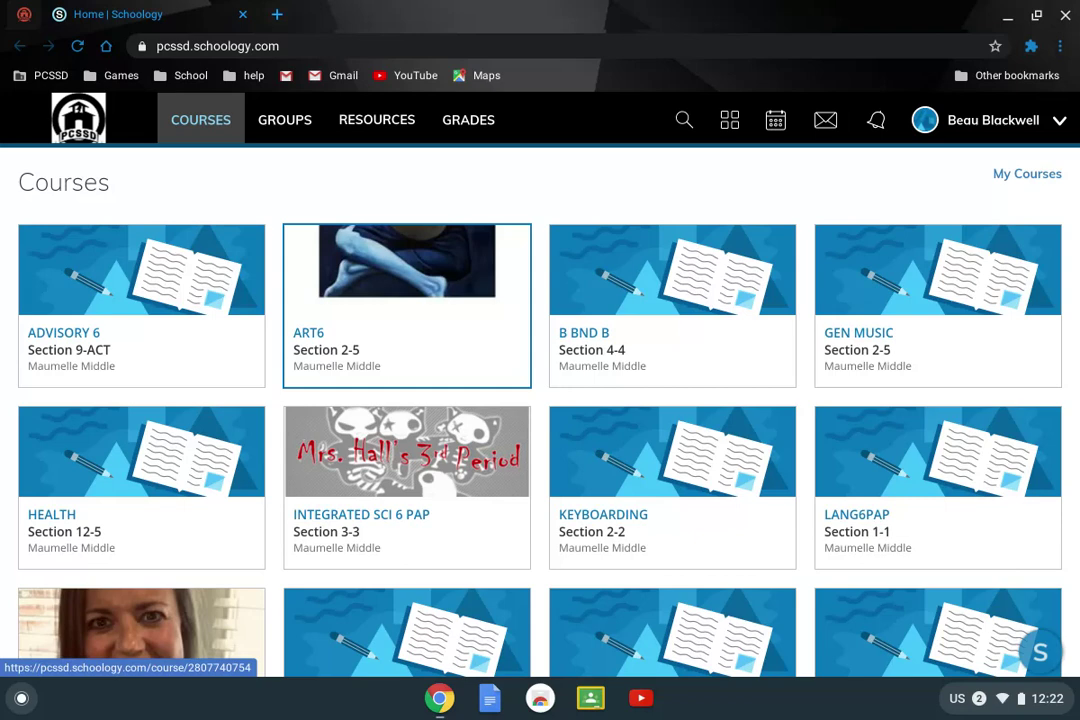
scroll(429, 364, "down", 1)
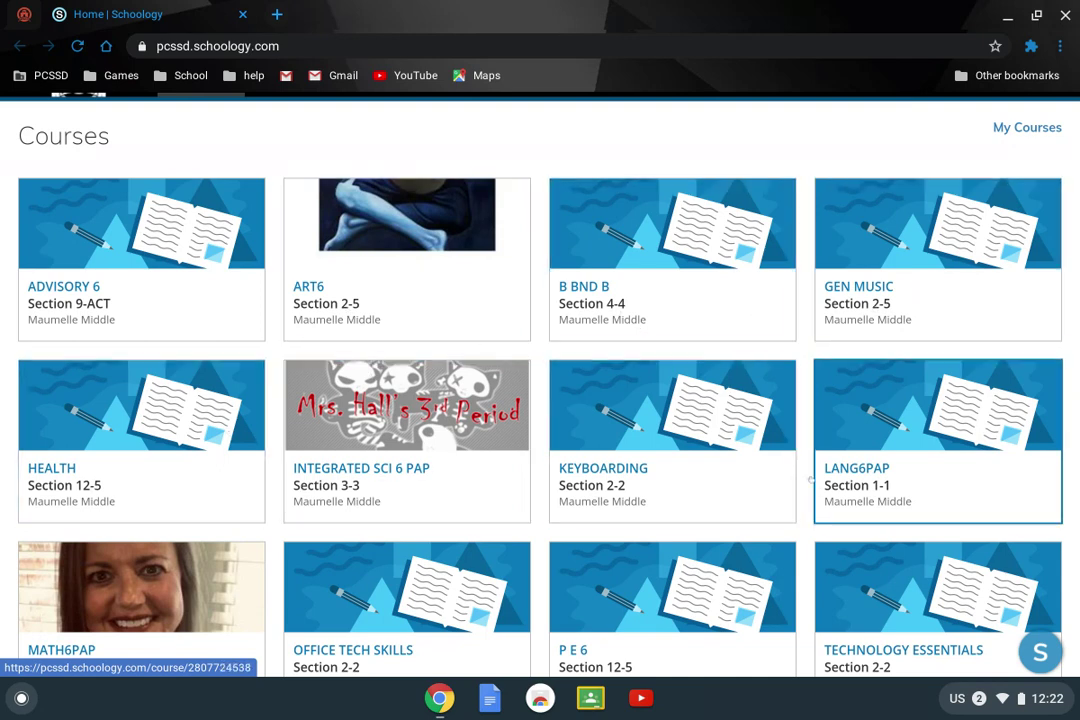
scroll(810, 480, "up", 1)
scroll(810, 480, "down", 1)
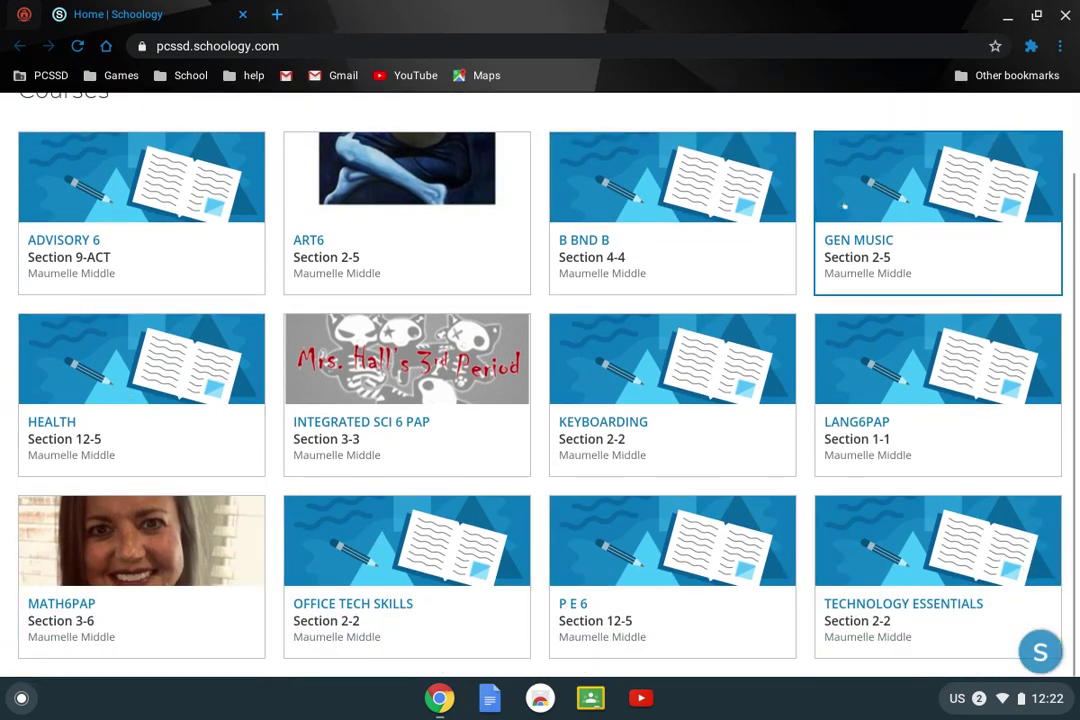
scroll(530, 576, "up", 1)
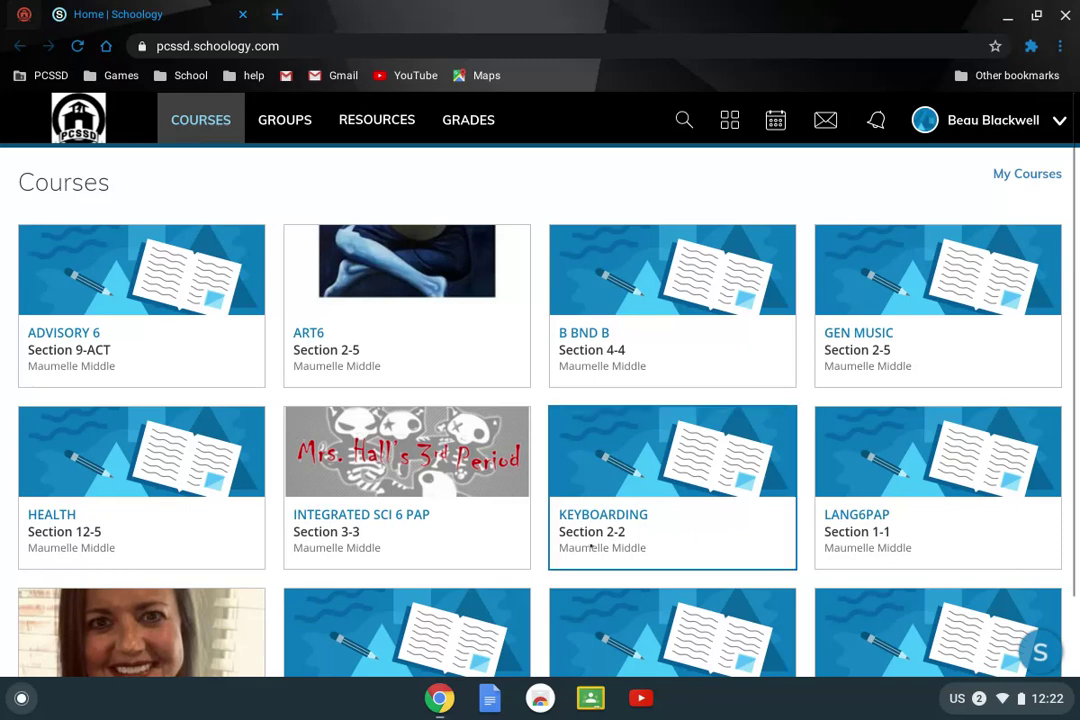
left_click(1012, 174)
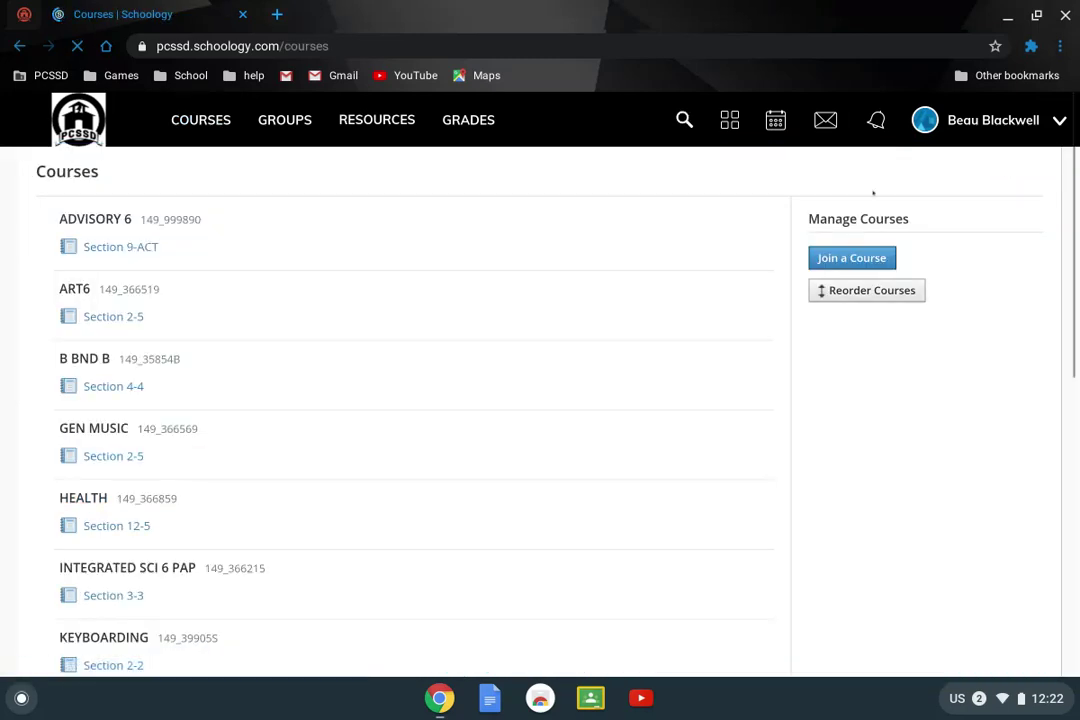
Step: In Reorder Courses, move LANG6PAP to the top of the course order
left_click(871, 290)
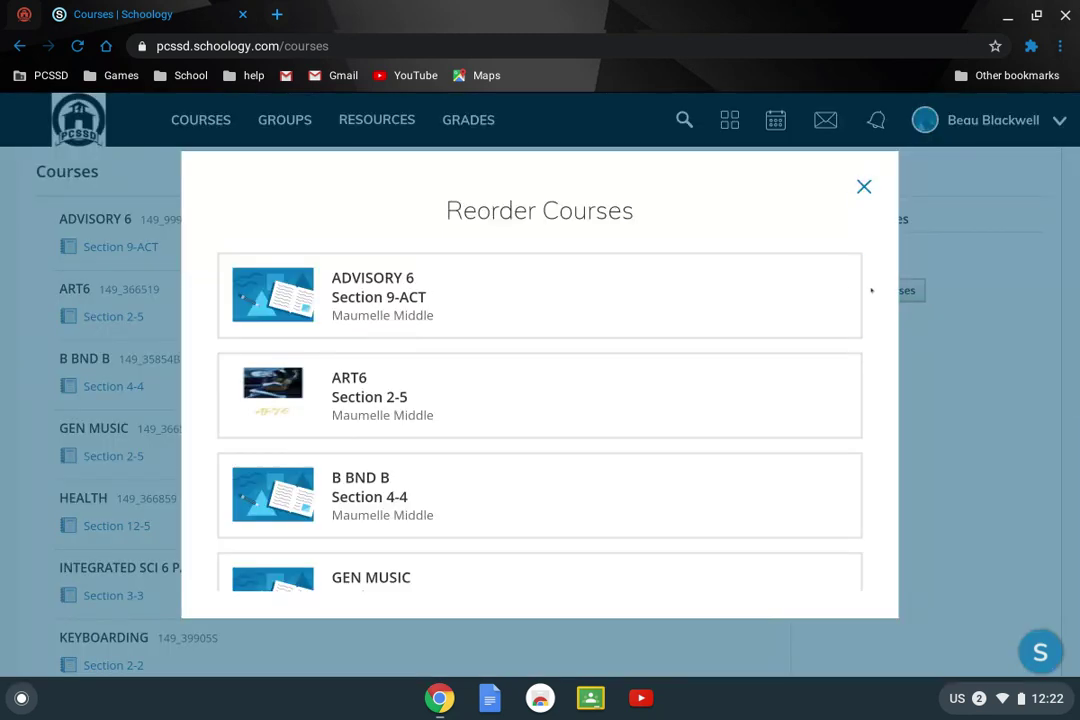
scroll(659, 388, "down", 5)
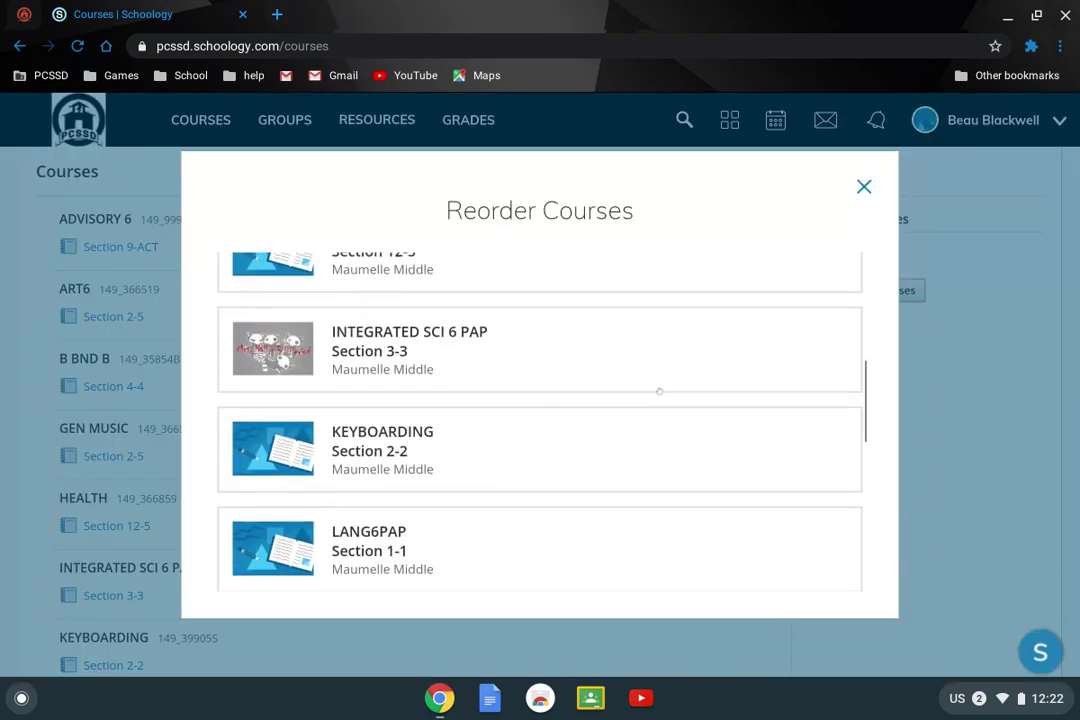
scroll(659, 391, "down", 4)
scroll(659, 391, "up", 2)
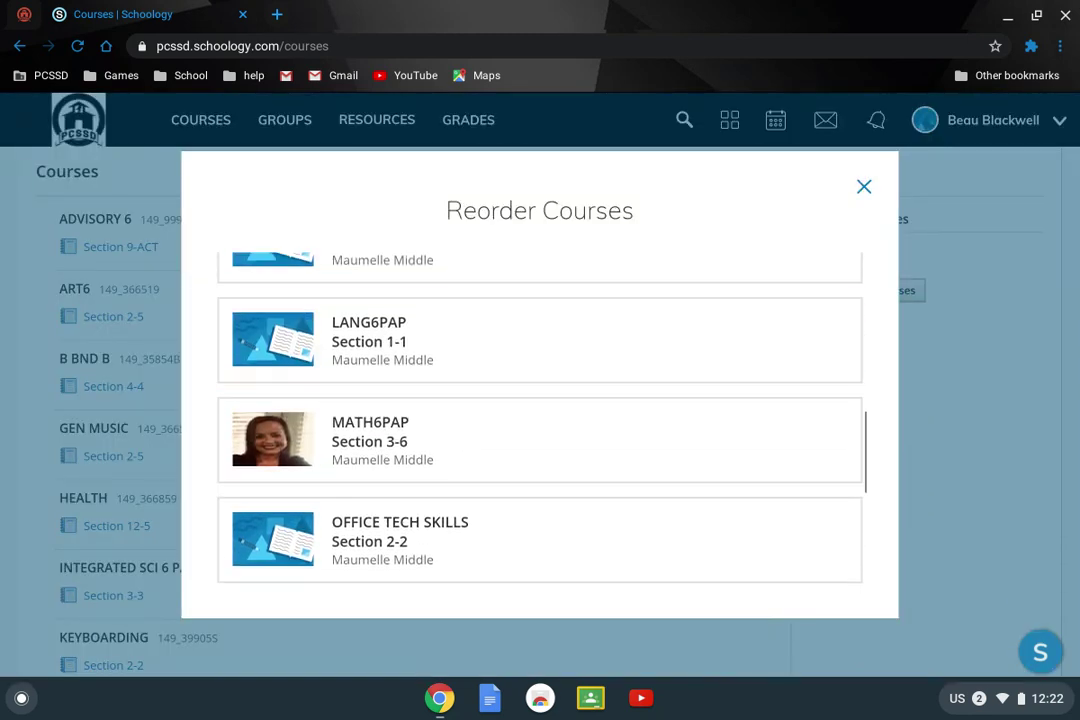
left_click_drag(610, 340, 596, 260)
Step: Place KEYBOARDING second, directly beneath LANG6PAP, and close the reorder dialog
scroll(560, 447, "down", 1)
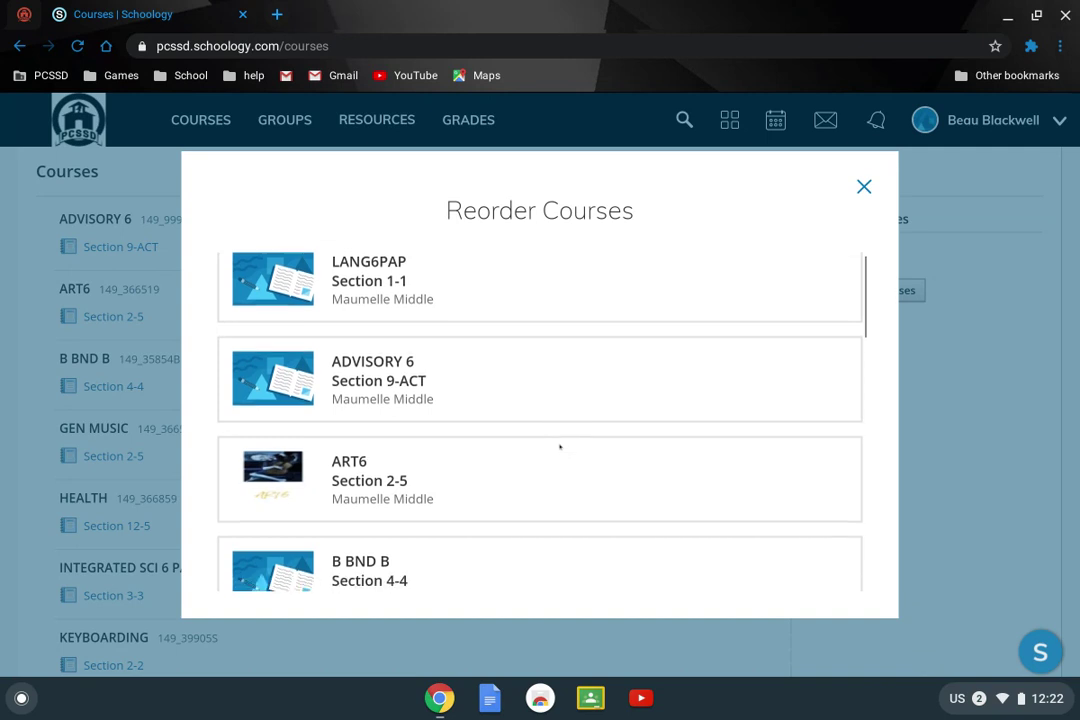
scroll(560, 447, "down", 5)
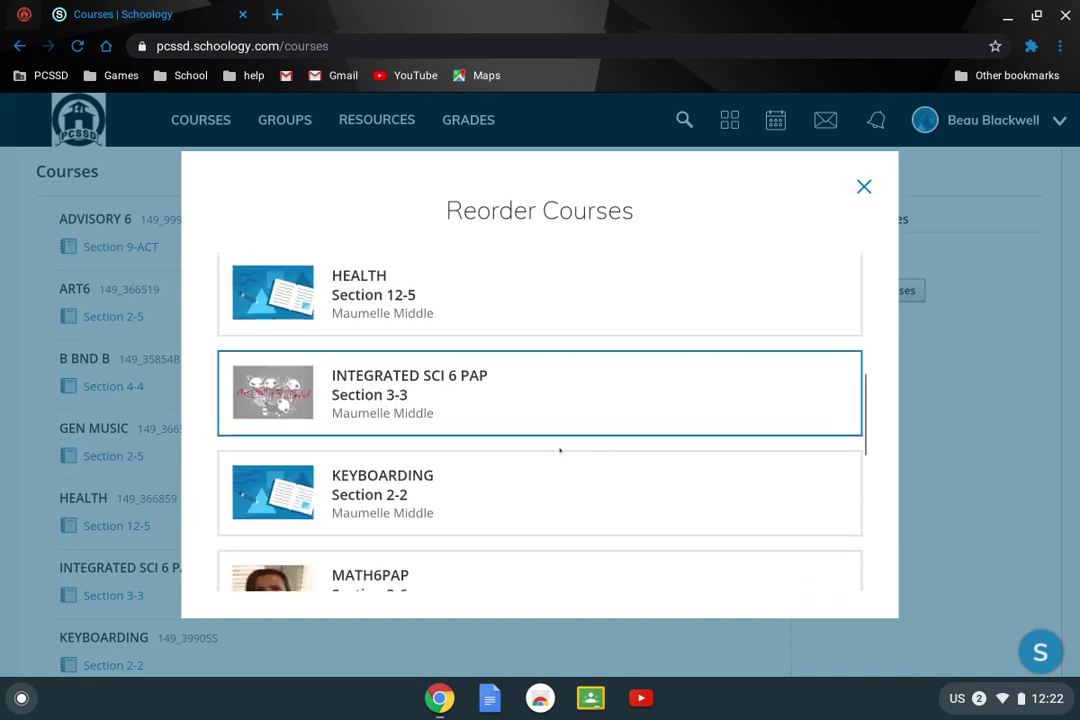
scroll(560, 450, "down", 1)
left_click_drag(560, 452, 545, 374)
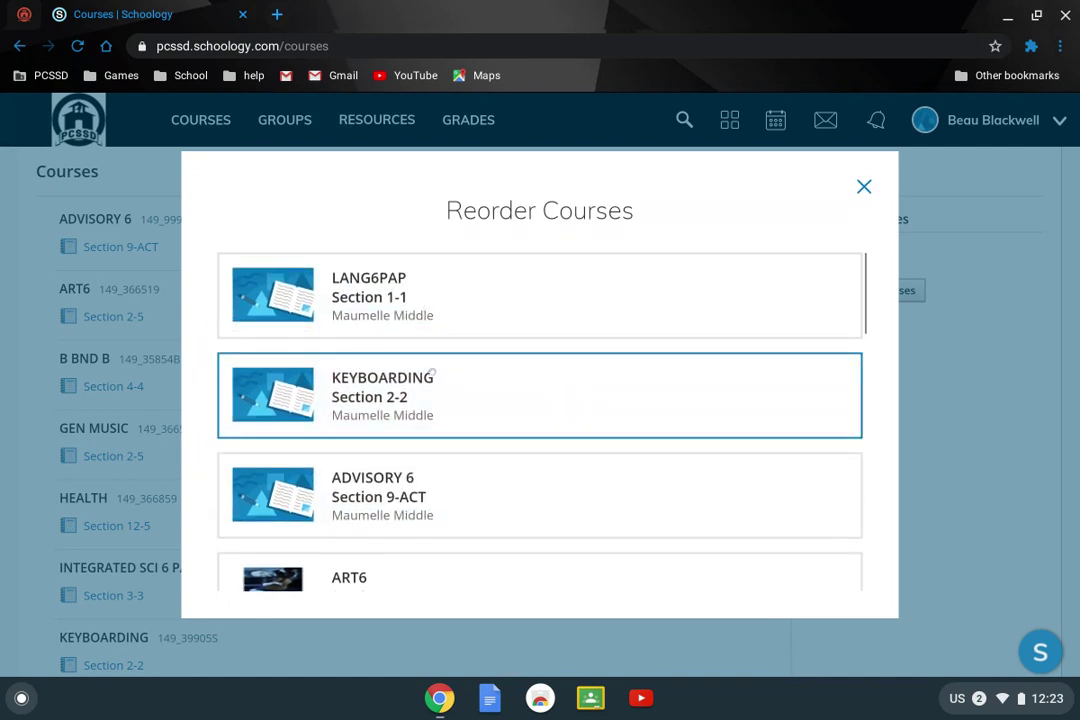
scroll(432, 372, "down", 5)
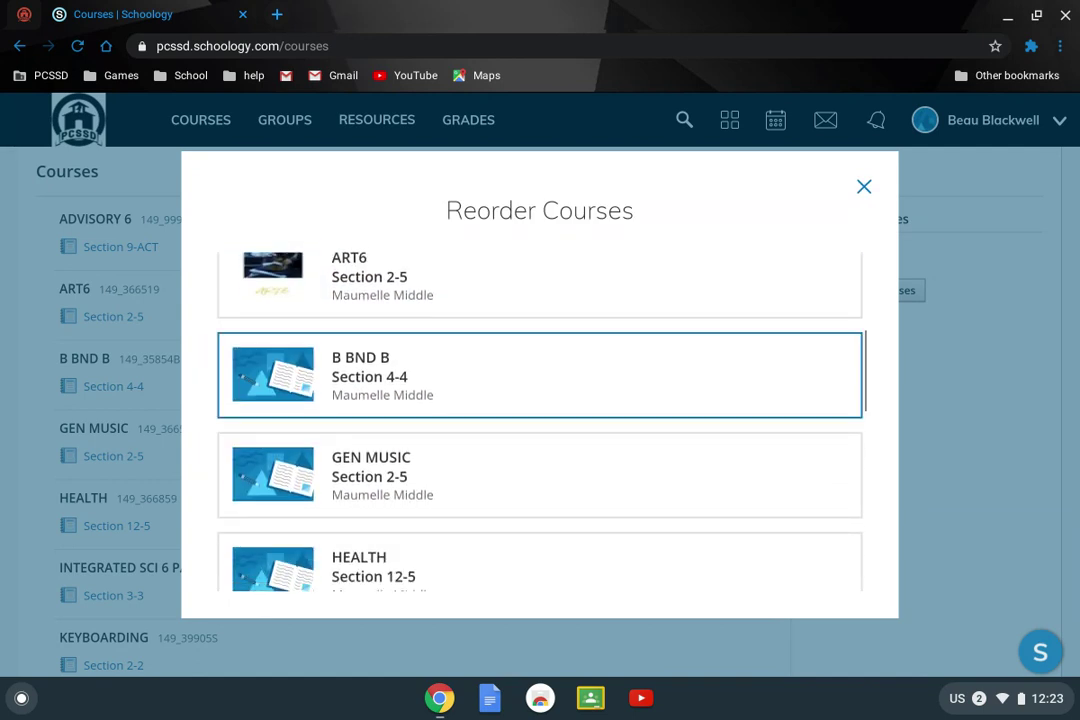
scroll(436, 433, "down", 3)
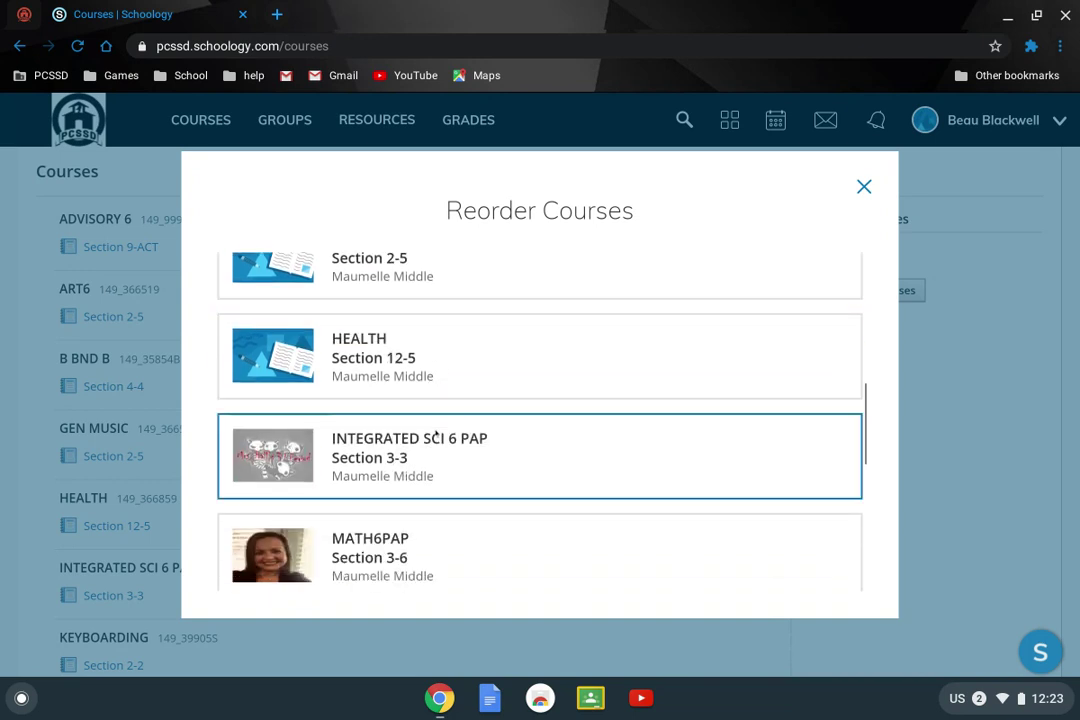
scroll(428, 488, "up", 7)
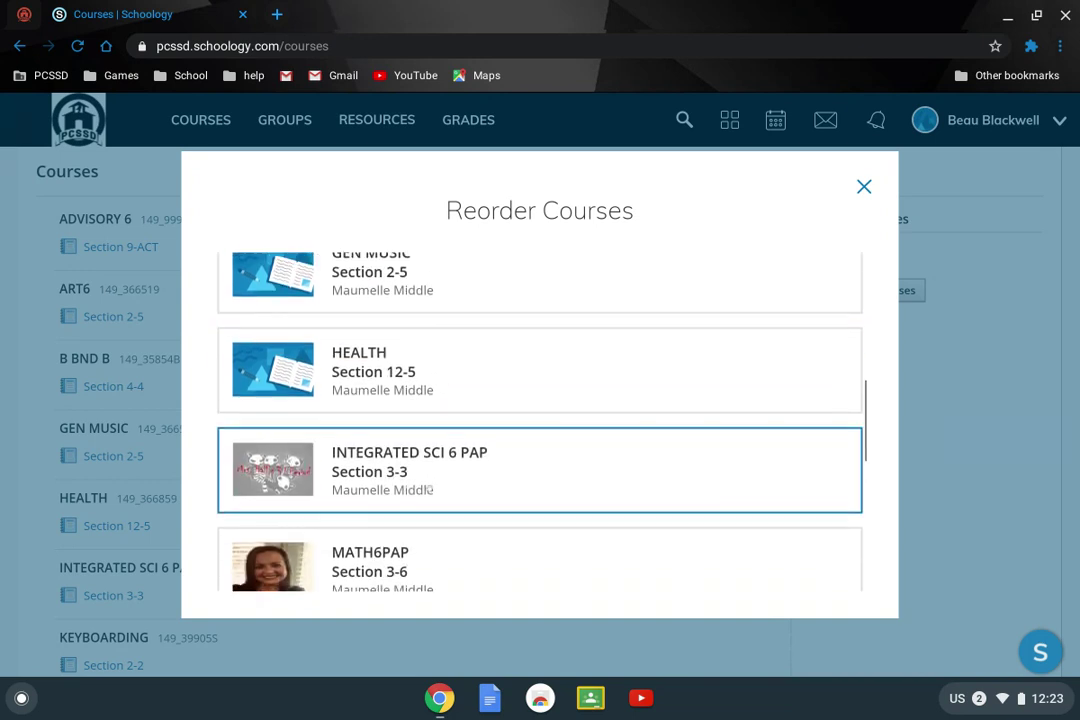
scroll(441, 470, "up", 2)
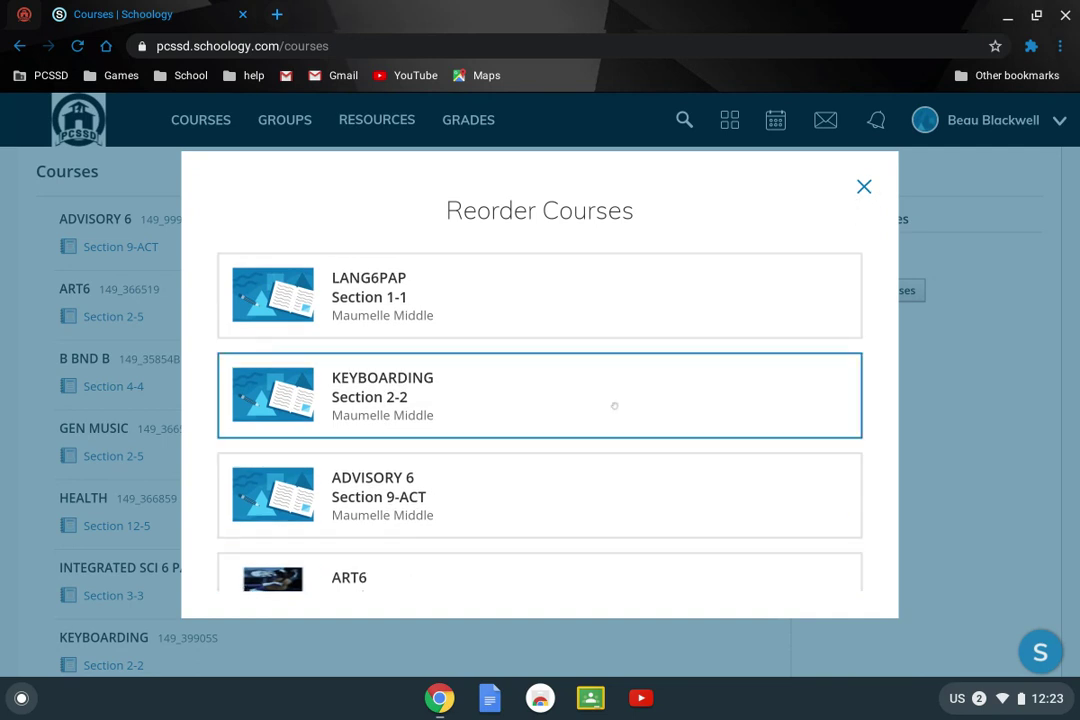
left_click(863, 186)
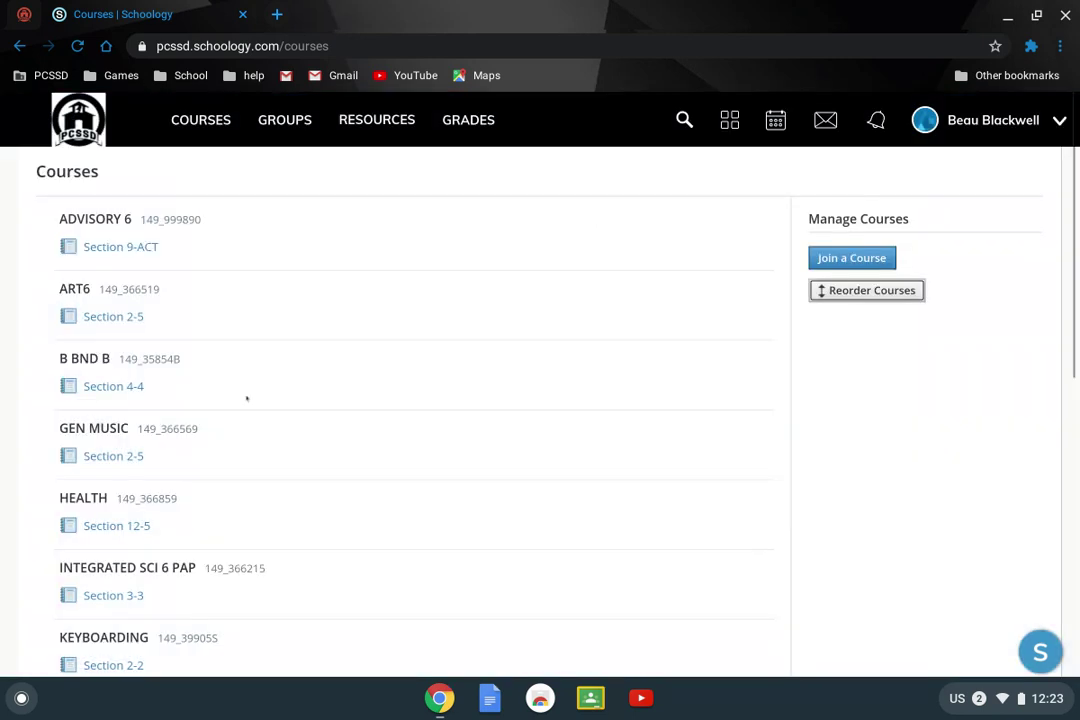
Step: Open WLD HIST 6 PAP Section 6-7 and view its Monday-Friday 3:05 PM meeting link
scroll(245, 395, "down", 3)
scroll(241, 393, "down", 5)
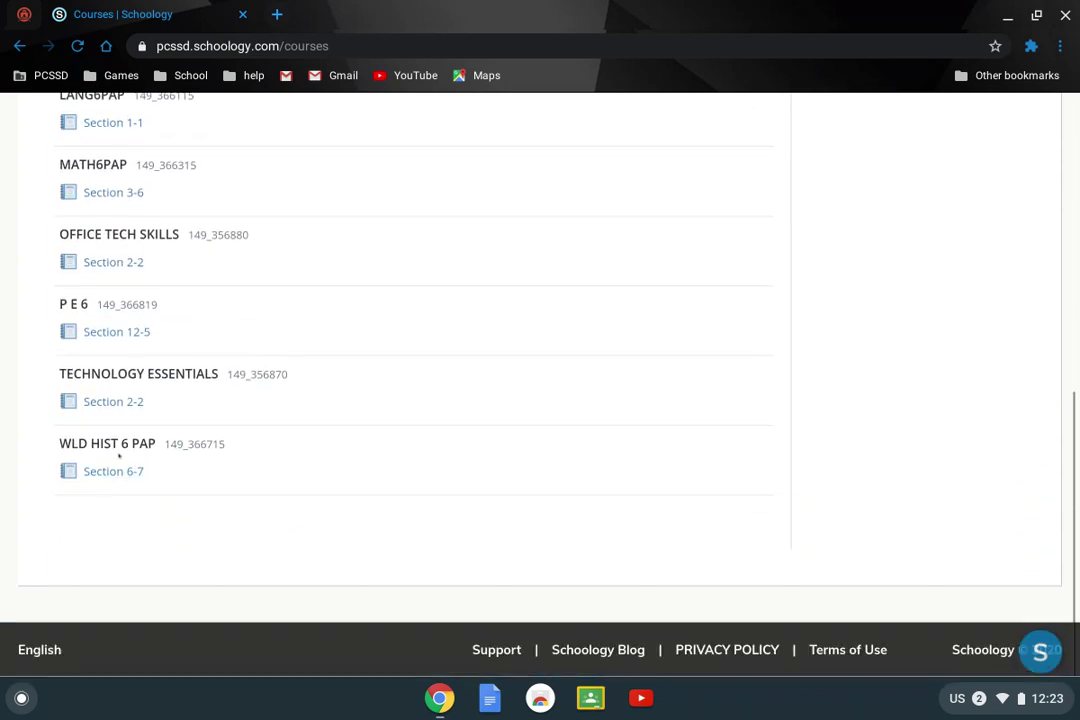
left_click(129, 472)
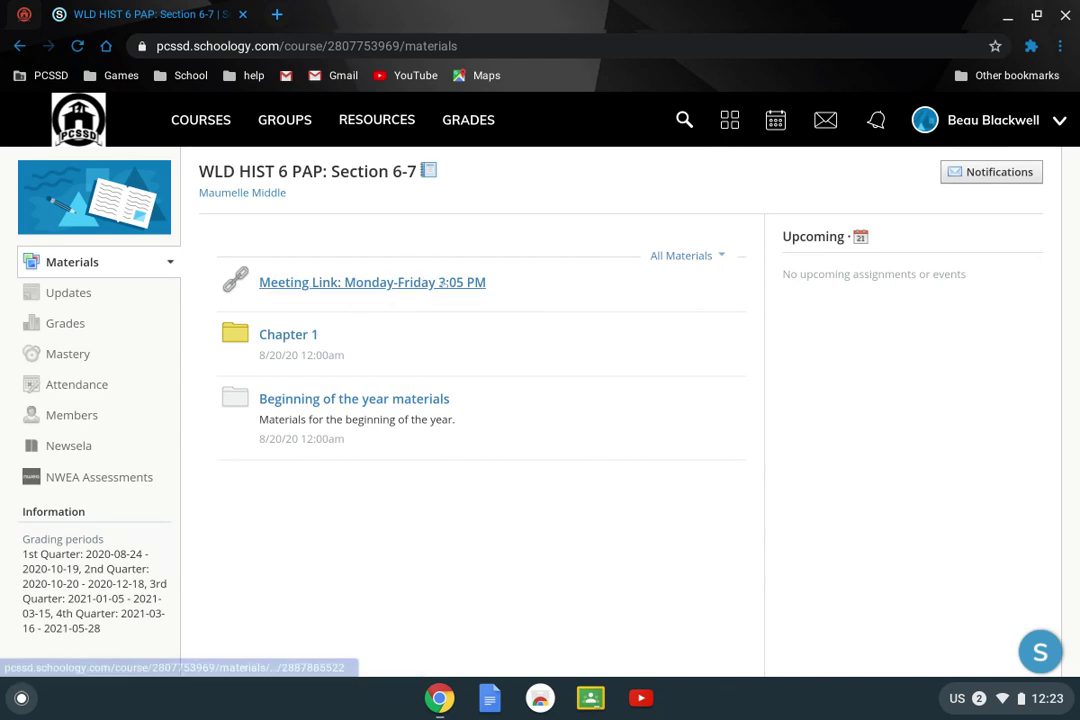
left_click(390, 283)
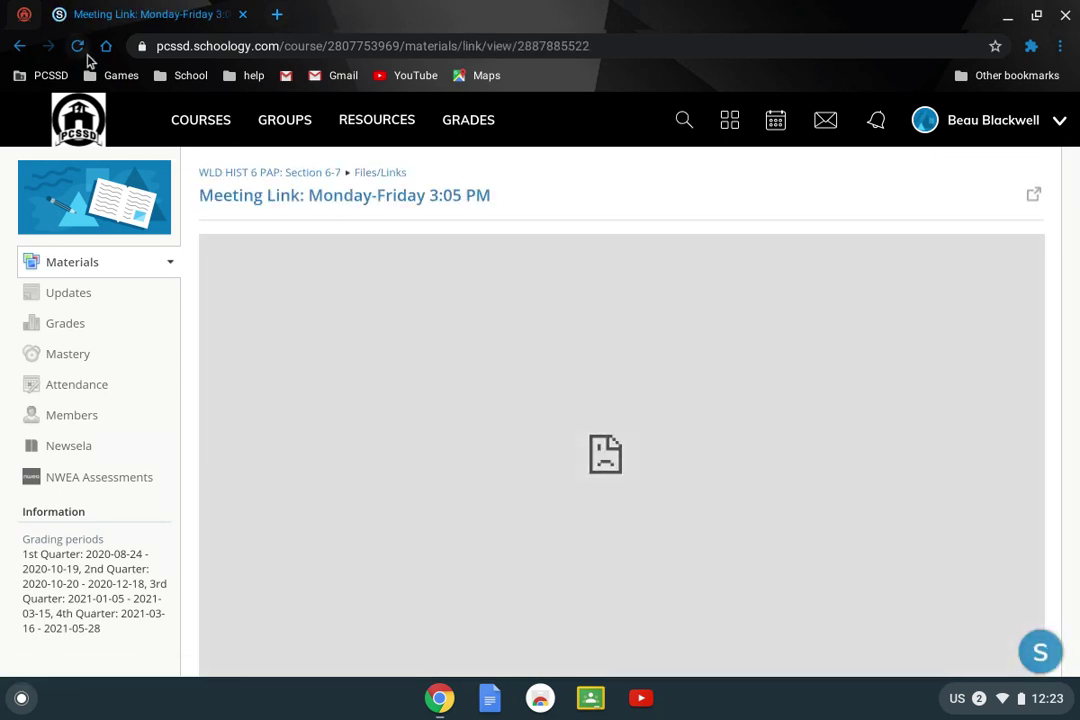
left_click(20, 46)
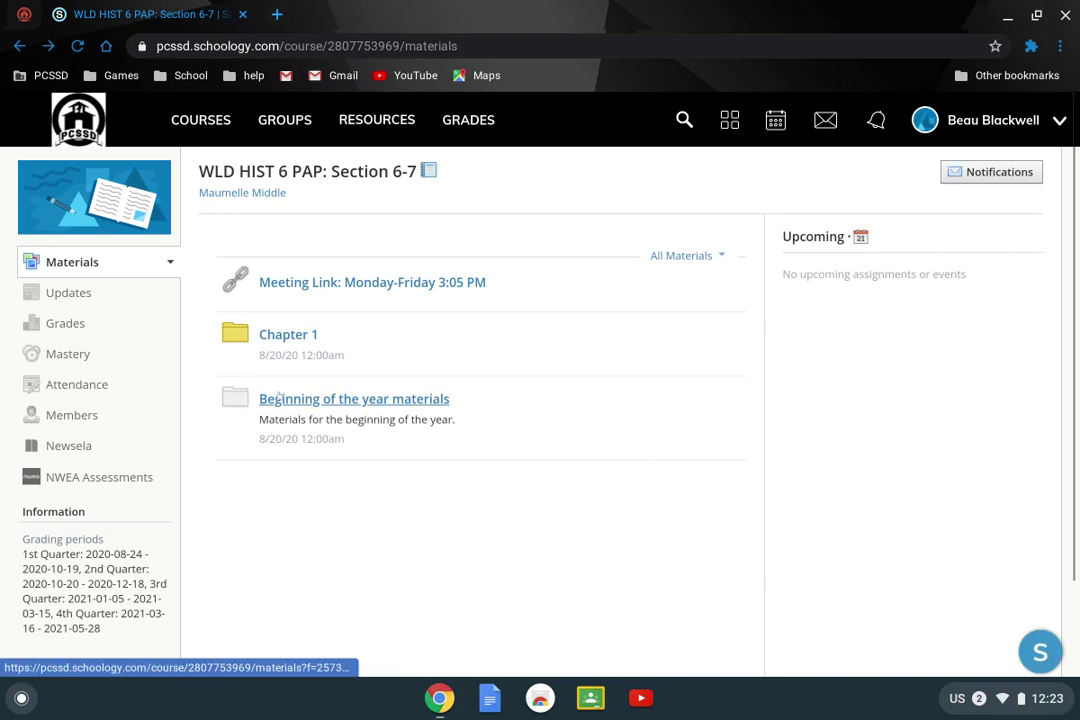
Step: Check the Beginning of the year materials folder, then return to the course materials list
left_click(327, 399)
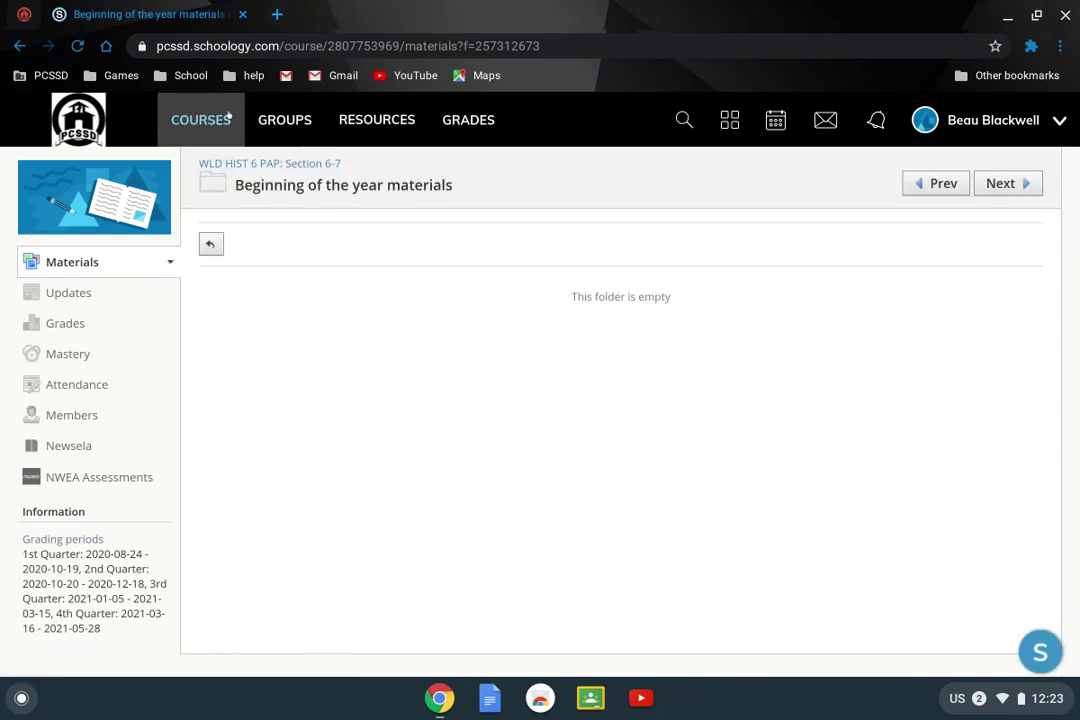
left_click(19, 46)
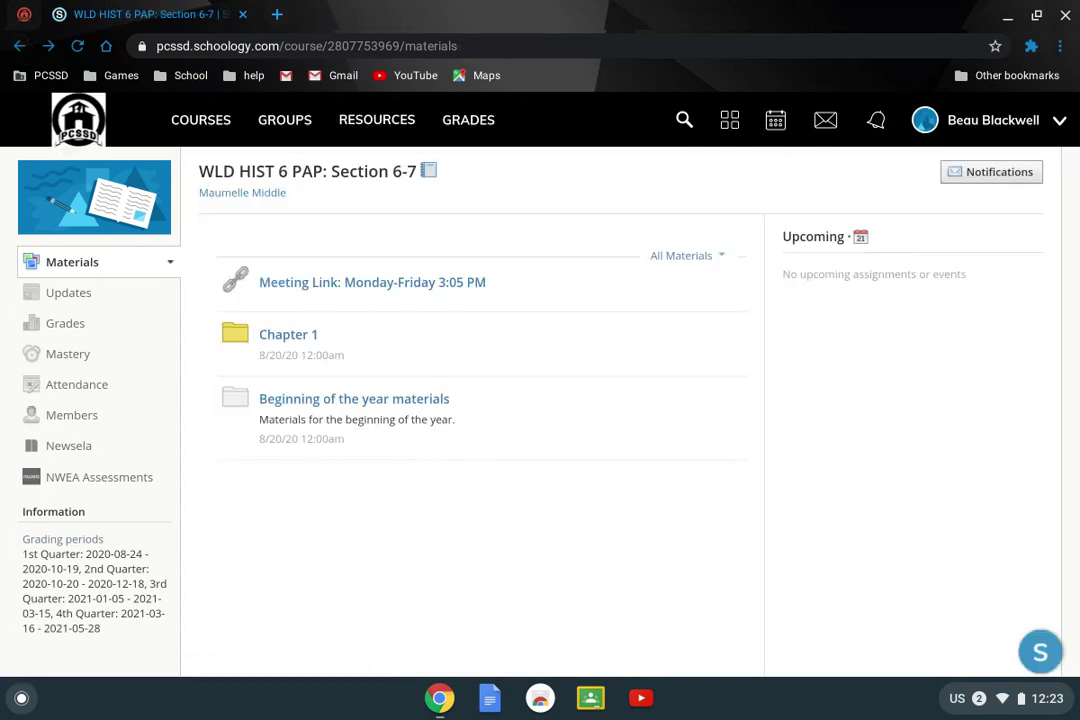
scroll(571, 364, "down", 1)
scroll(571, 364, "up", 1)
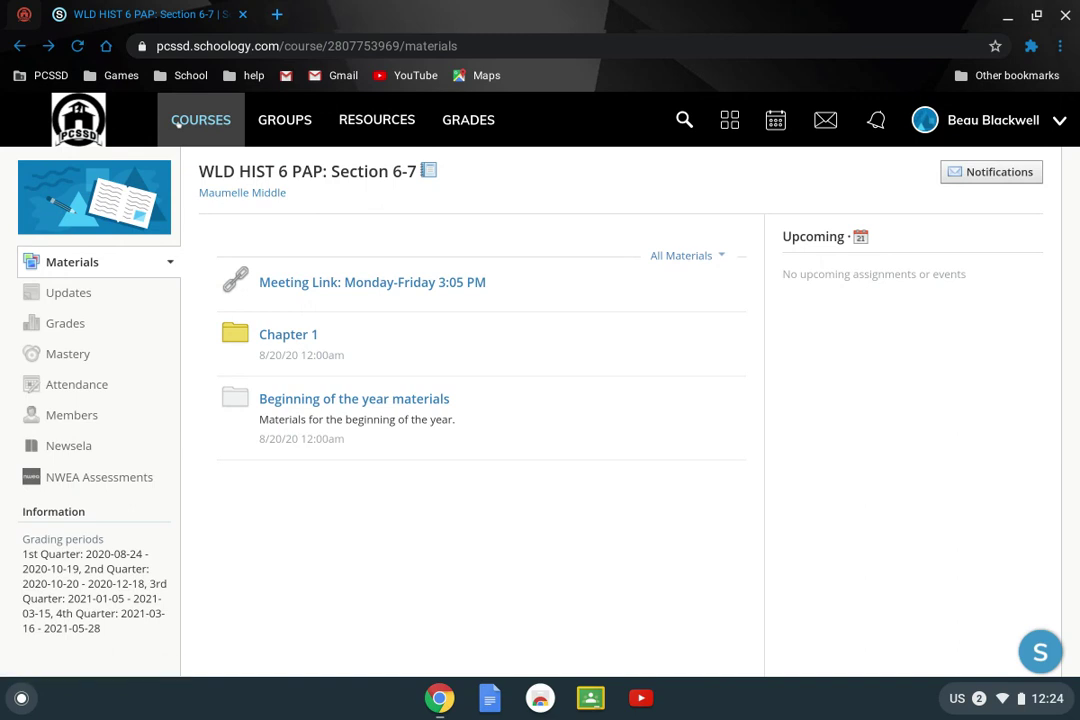
Step: Review Groups, confirm the course tiles now start with LANG6PAP, then return to PCSSD Portal home
left_click(252, 124)
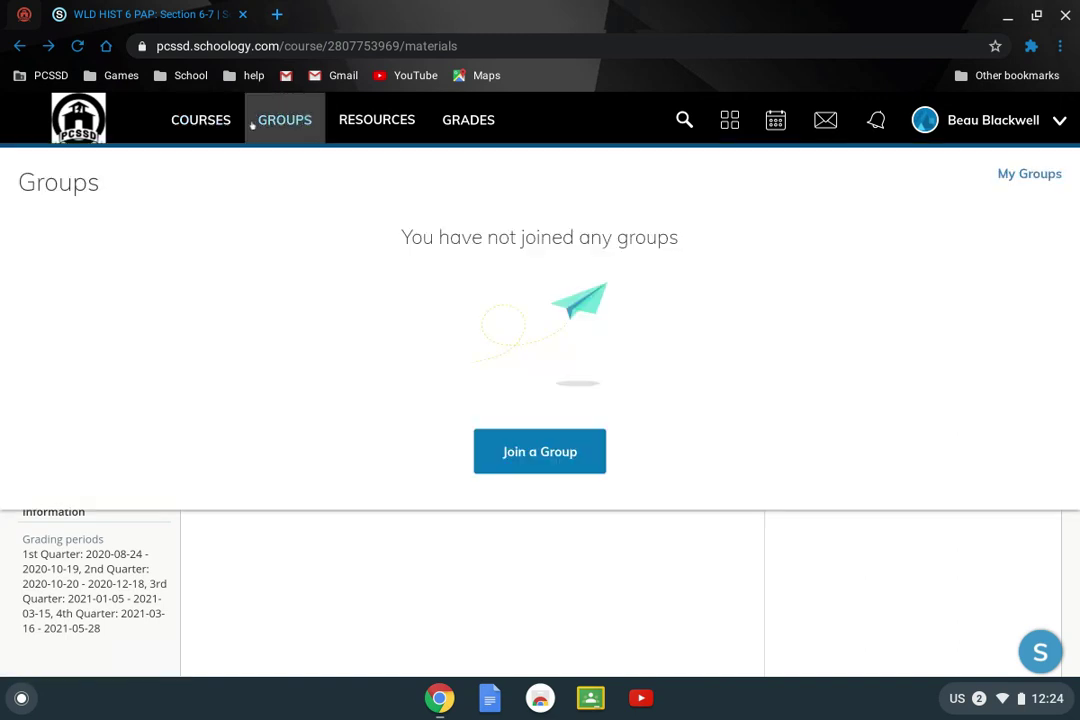
left_click(201, 119)
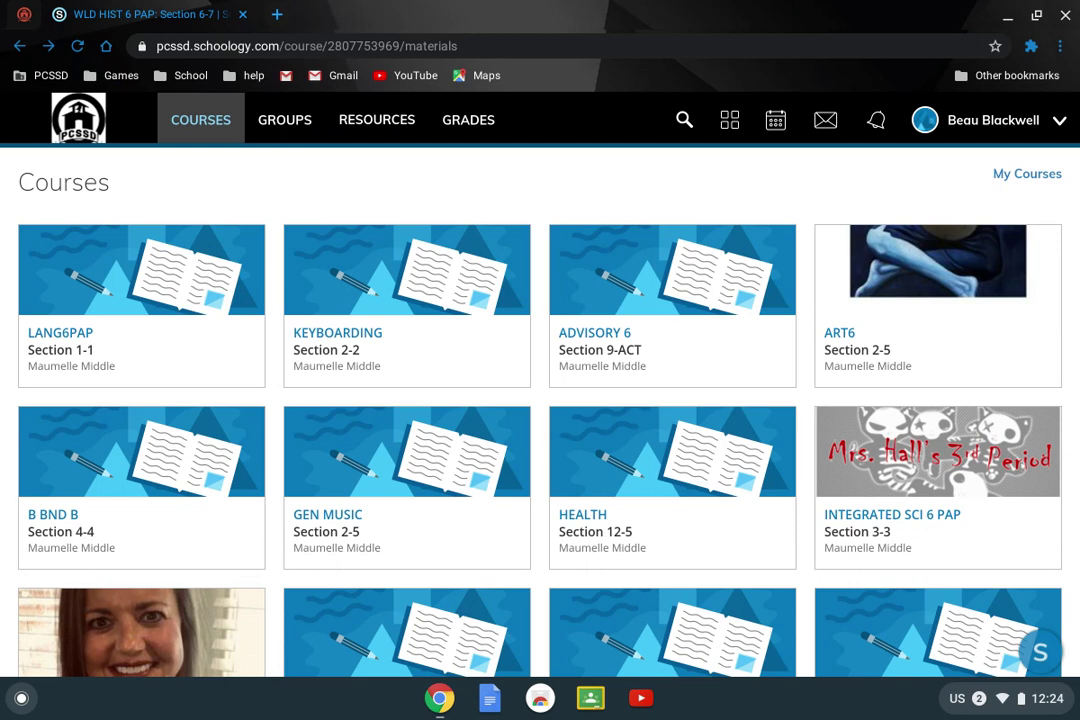
scroll(501, 309, "down", 2)
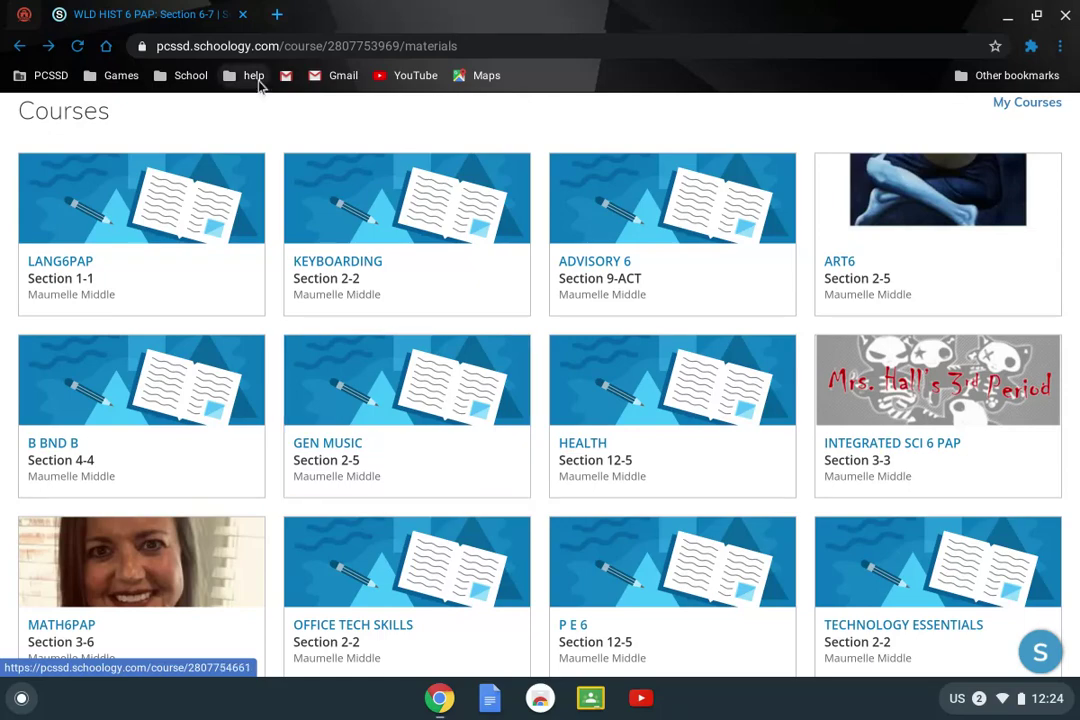
left_click(105, 46)
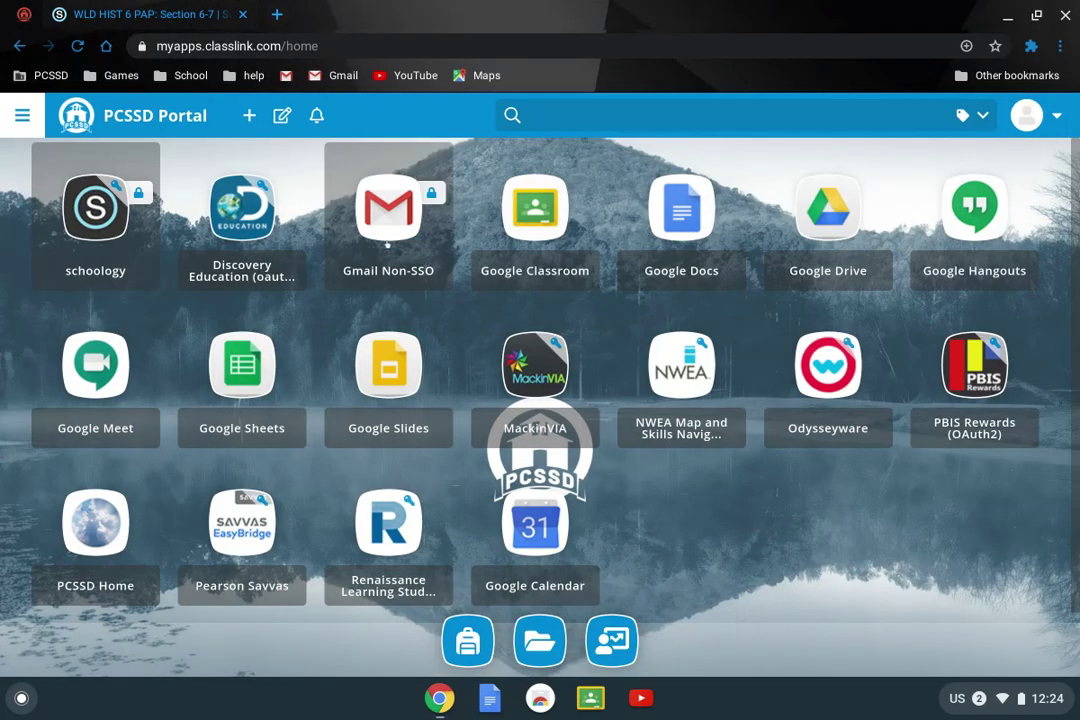